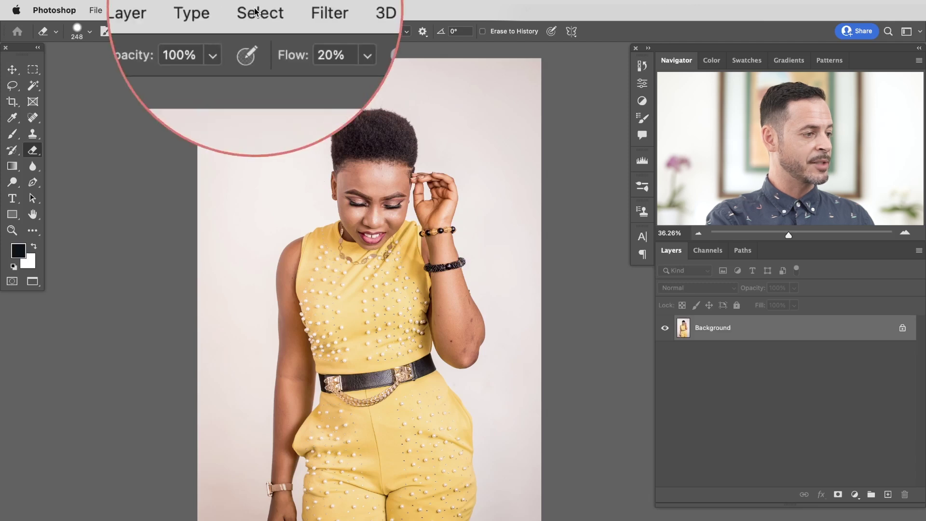
Use Select > Subject to outline the woman against the white backdrop.
{"action": "left_click", "coordinate": [260, 17]}
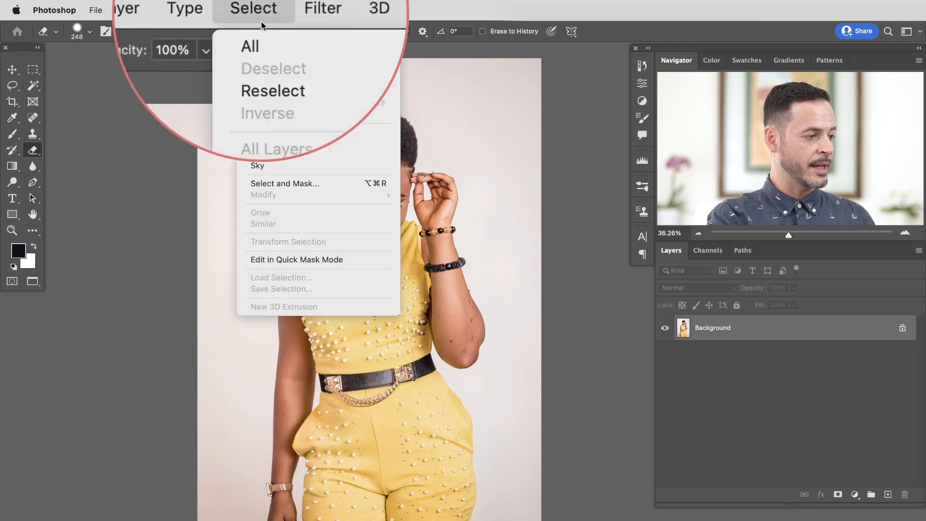
{"action": "left_click", "coordinate": [279, 154]}
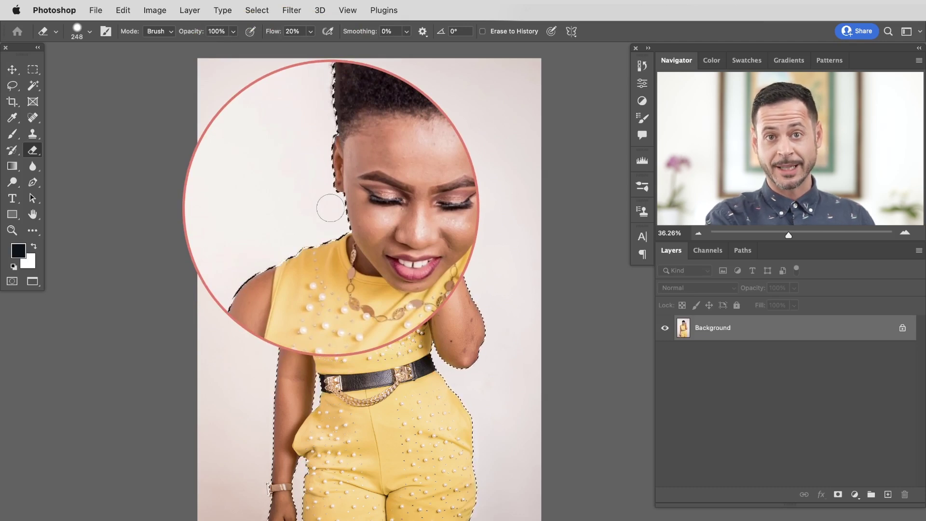
Add a Solid Color fill layer named Color Fill 1 in blue, masked to the woman.
{"action": "left_click", "coordinate": [189, 10]}
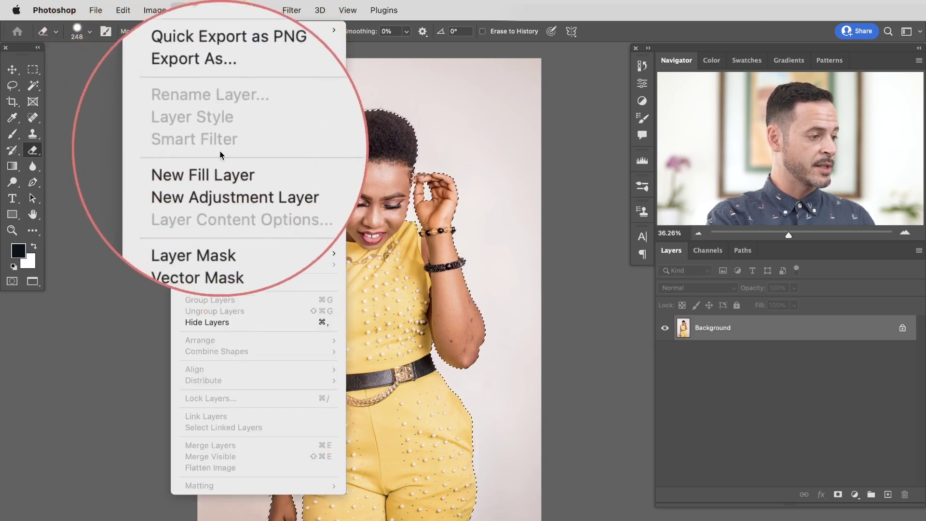
{"action": "mouse_move", "coordinate": [217, 162]}
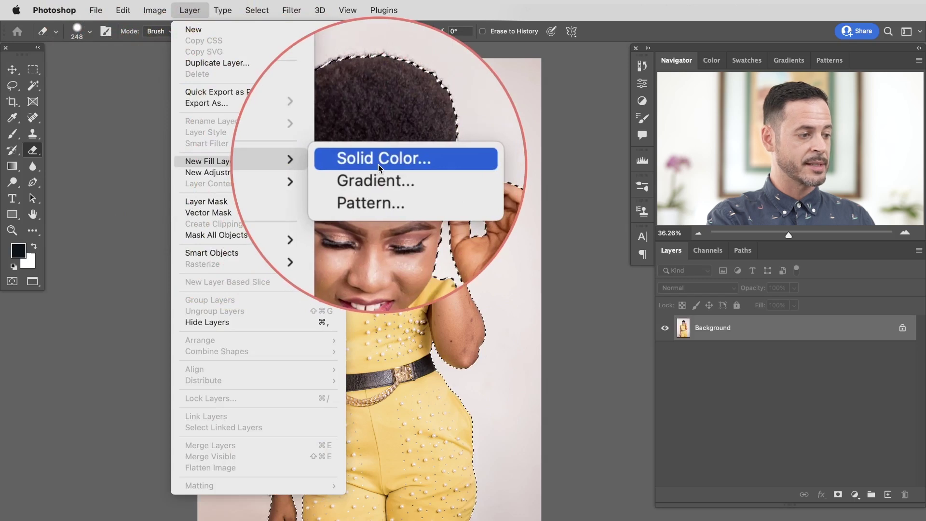
{"action": "left_click", "coordinate": [378, 158]}
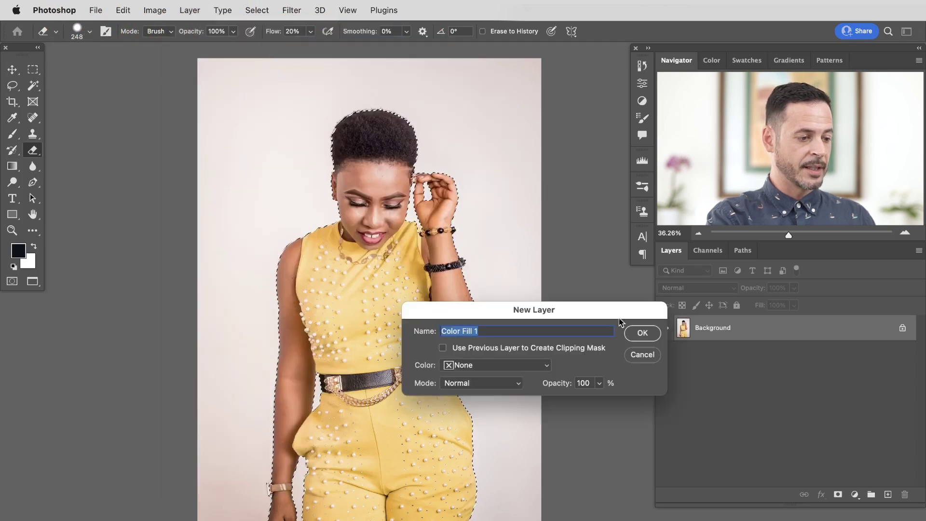
{"action": "left_click", "coordinate": [641, 332]}
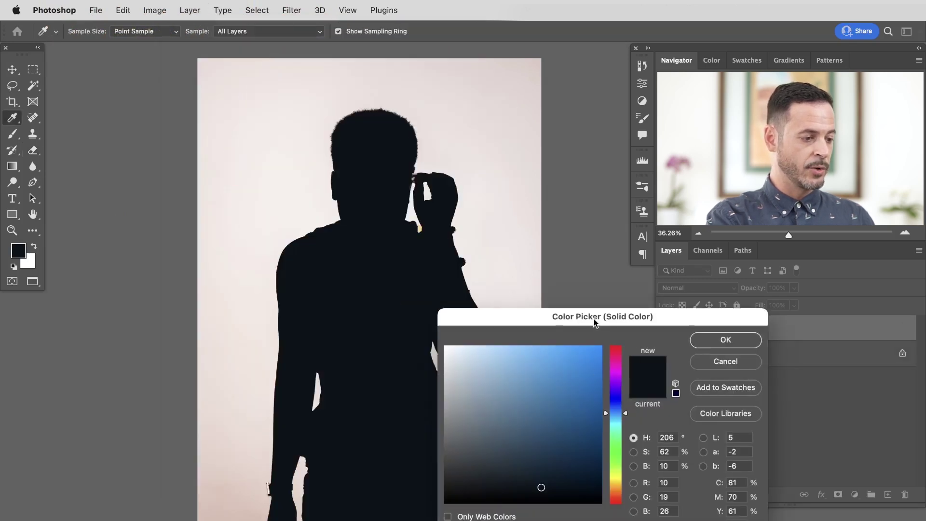
{"action": "left_click_drag", "start_coordinate": [596, 321], "coordinate": [534, 318]}
{"action": "left_click", "coordinate": [534, 364]}
{"action": "left_click", "coordinate": [661, 337]}
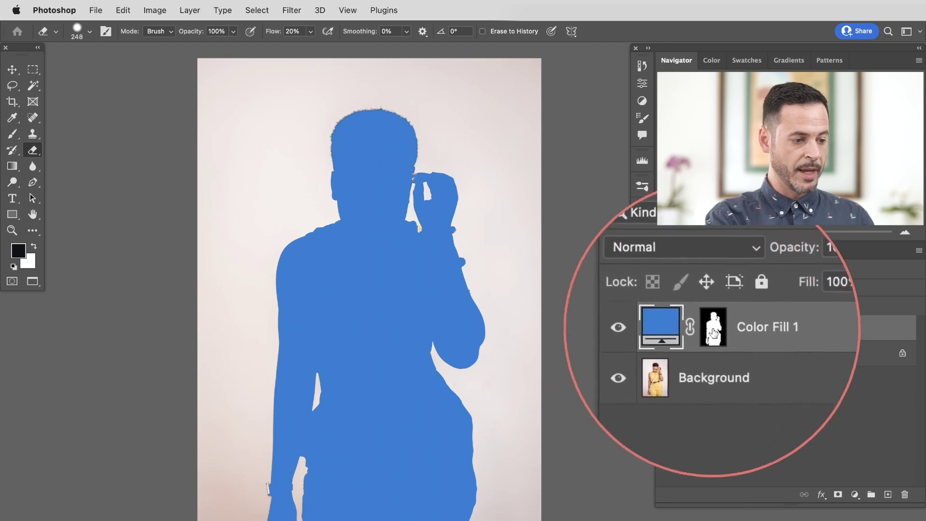
Invert the Color Fill 1 layer mask with Image > Adjustments > Invert.
{"action": "left_click", "coordinate": [713, 331]}
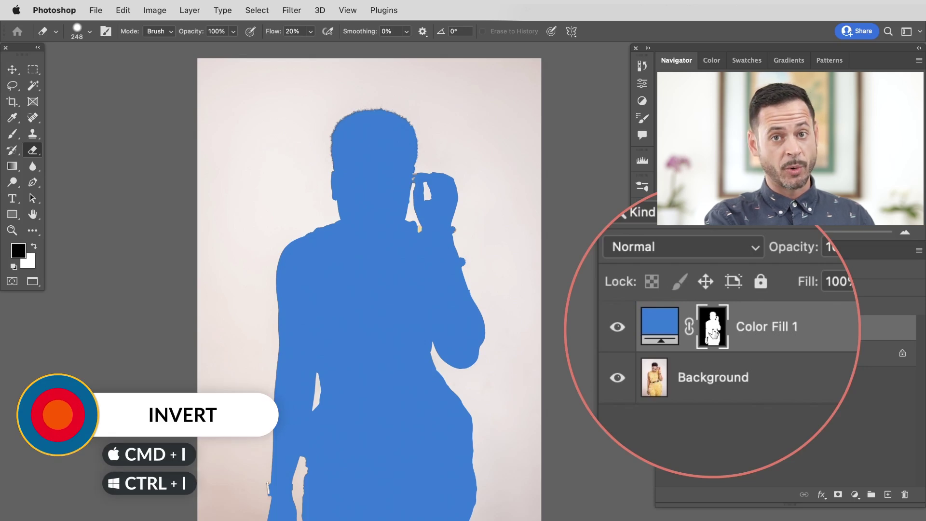
{"action": "left_click", "coordinate": [161, 10]}
{"action": "mouse_move", "coordinate": [177, 48]}
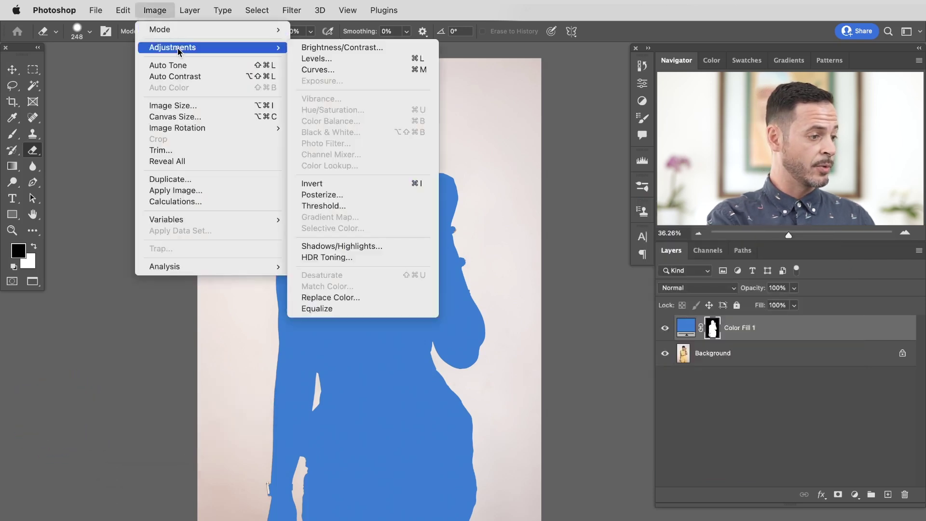
{"action": "left_click", "coordinate": [359, 186]}
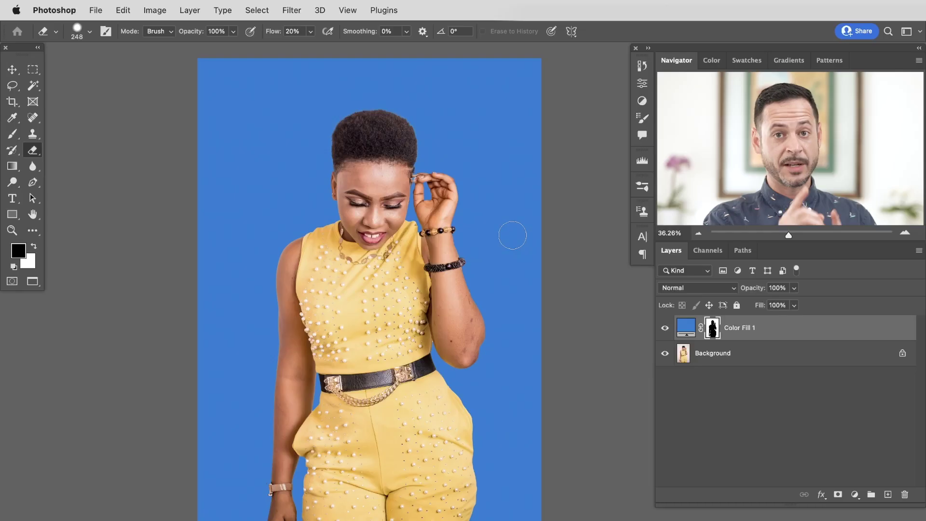
Set the Color Fill 1 layer's blend mode to Multiply.
{"action": "left_click", "coordinate": [693, 290]}
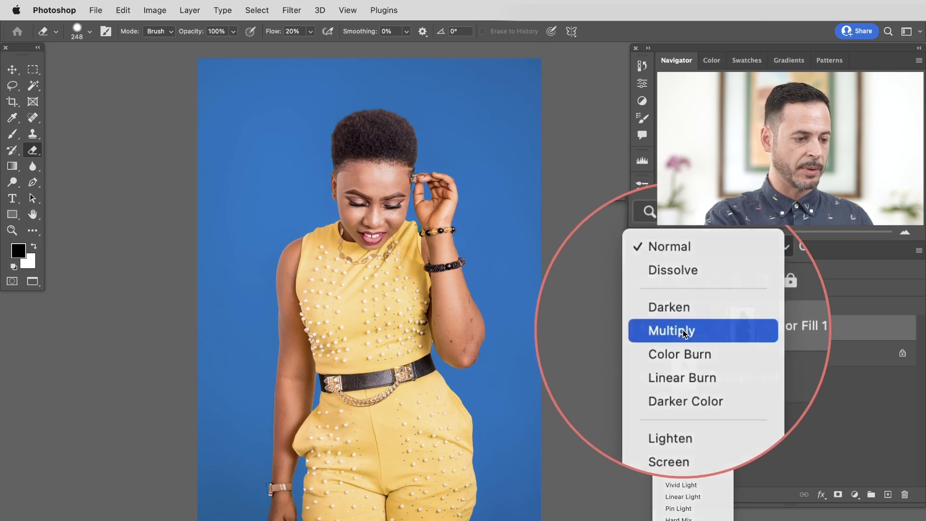
{"action": "left_click", "coordinate": [683, 331]}
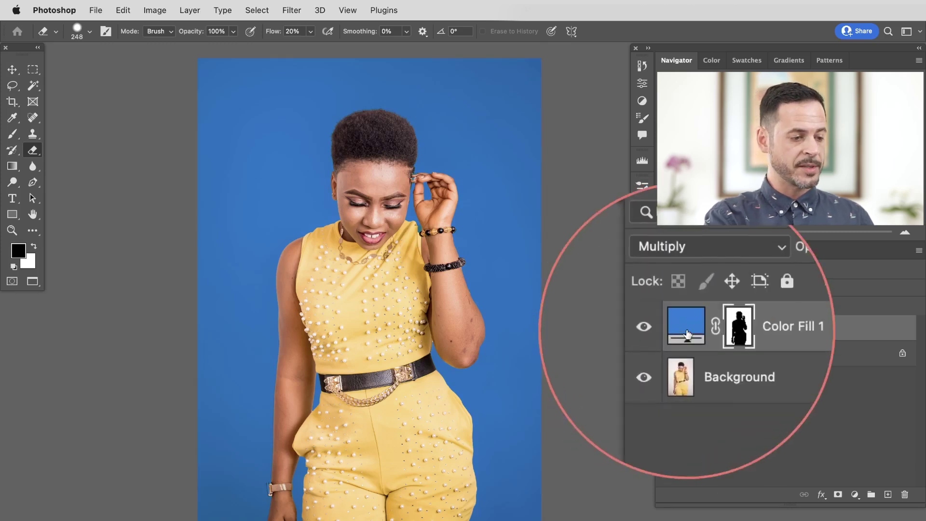
Recolour Color Fill 1 from blue to a pale pinkish lavender purple.
{"action": "double_click", "coordinate": [686, 331]}
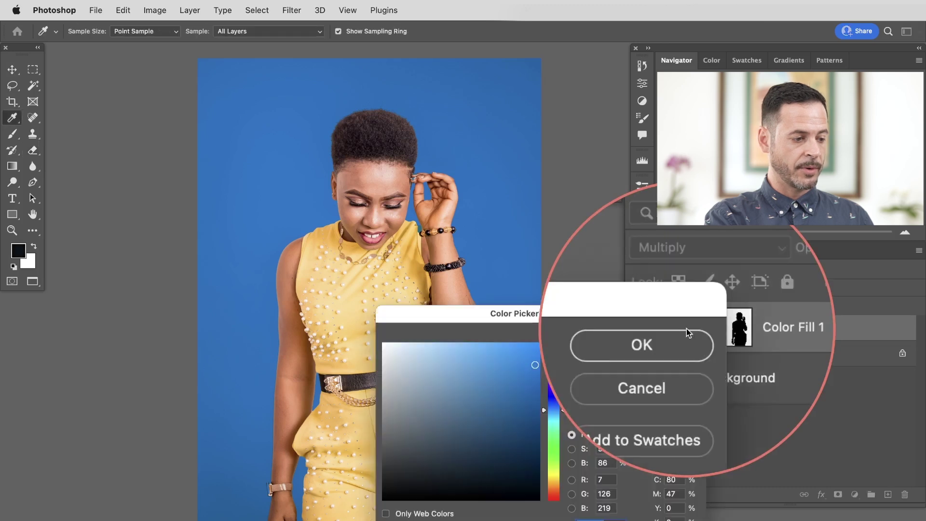
{"action": "mouse_move", "coordinate": [527, 378]}
{"action": "left_mouse_down"}
{"action": "mouse_move", "coordinate": [483, 403]}
{"action": "mouse_move", "coordinate": [464, 388]}
{"action": "mouse_move", "coordinate": [471, 368]}
{"action": "mouse_move", "coordinate": [502, 356]}
{"action": "mouse_move", "coordinate": [552, 387]}
{"action": "mouse_move", "coordinate": [554, 369]}
{"action": "left_mouse_up"}
{"action": "mouse_move", "coordinate": [460, 365]}
{"action": "left_mouse_down"}
{"action": "mouse_move", "coordinate": [449, 375]}
{"action": "mouse_move", "coordinate": [422, 368]}
{"action": "left_mouse_up"}
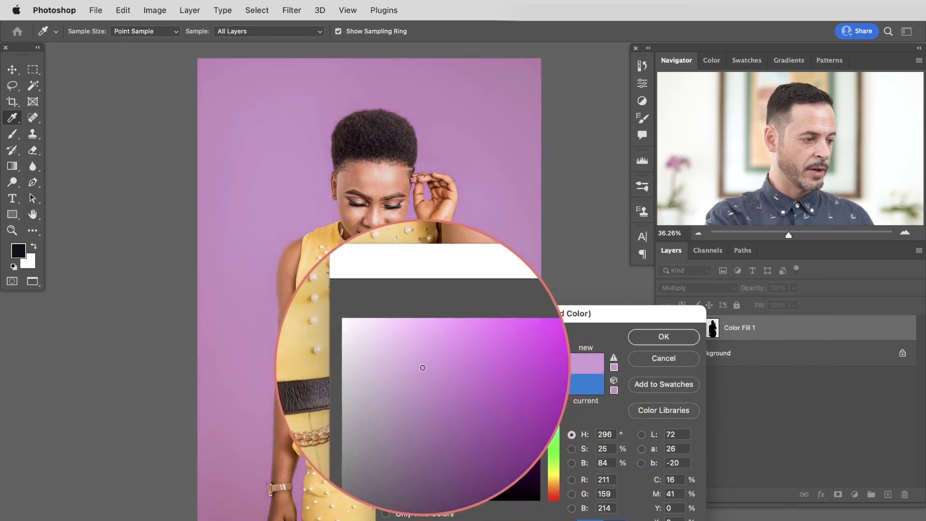
{"action": "left_click", "coordinate": [644, 338]}
{"action": "key", "text": "e"}
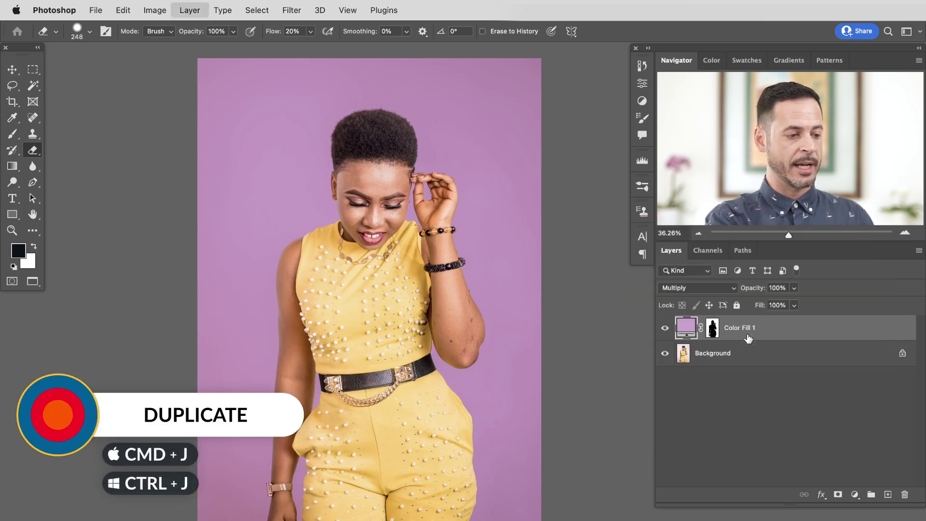
Duplicate the fill layer, hide the original, and recolour the copy pale mint green.
{"action": "key", "text": "cmd+j"}
{"action": "left_click", "coordinate": [668, 354]}
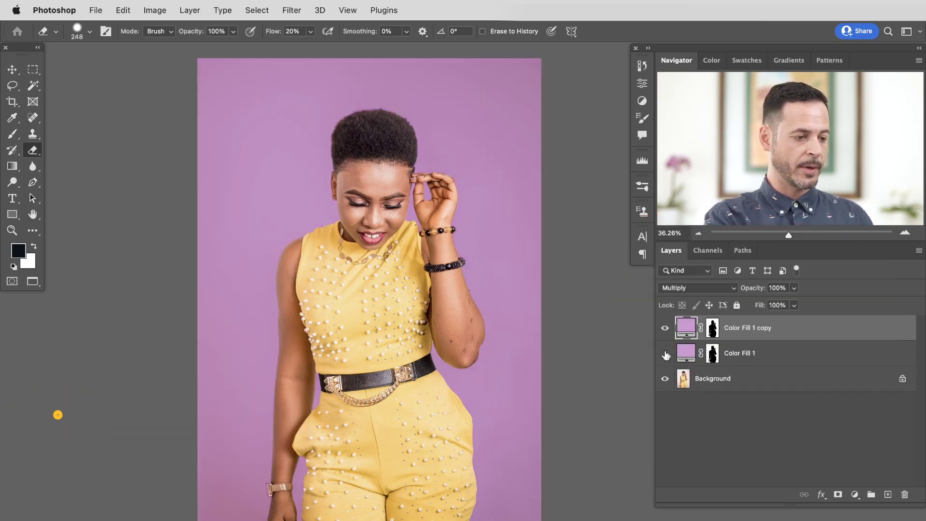
{"action": "double_click", "coordinate": [686, 328]}
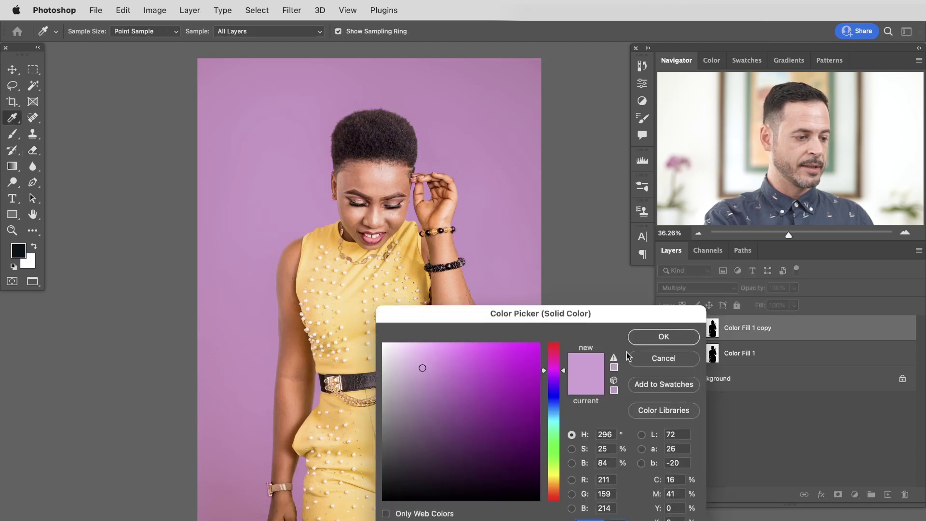
{"action": "left_click", "coordinate": [555, 439]}
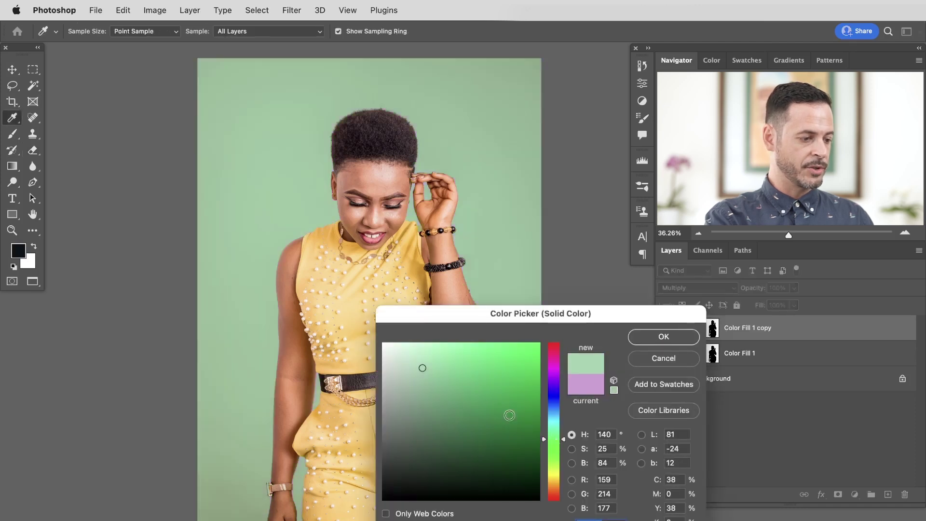
{"action": "mouse_move", "coordinate": [441, 388]}
{"action": "left_mouse_down"}
{"action": "mouse_move", "coordinate": [434, 374]}
{"action": "mouse_move", "coordinate": [502, 393]}
{"action": "mouse_move", "coordinate": [432, 405]}
{"action": "mouse_move", "coordinate": [425, 371]}
{"action": "left_mouse_up"}
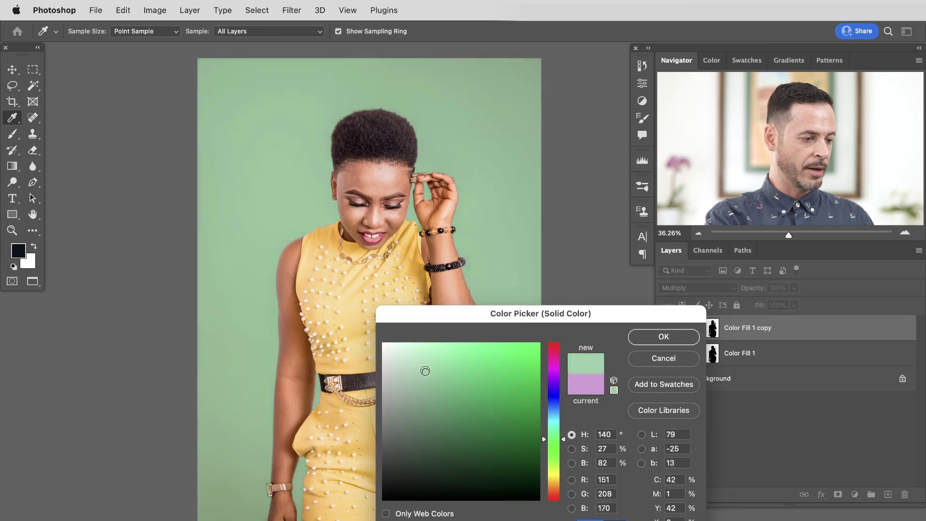
{"action": "left_click", "coordinate": [657, 337]}
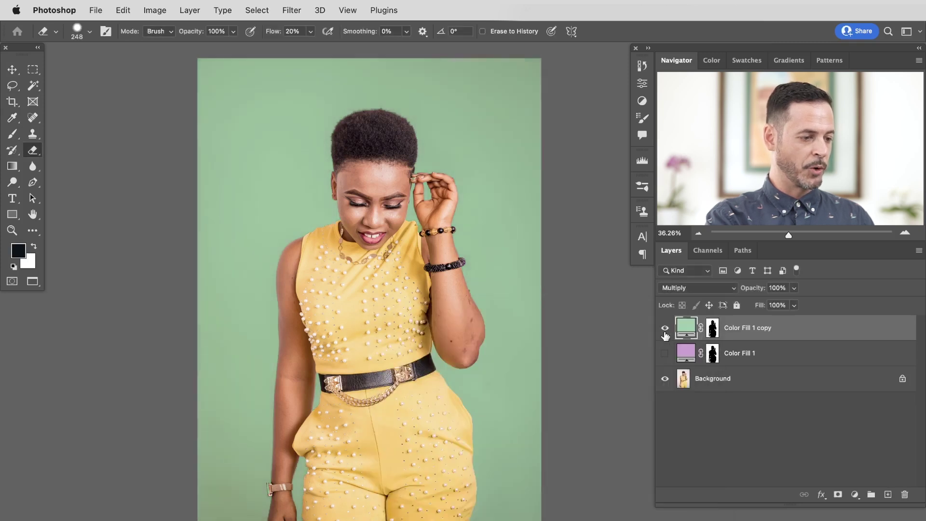
Toggle both fill layers to compare backdrops, leaving both visible for a grey backdrop.
{"action": "left_click", "coordinate": [665, 354]}
{"action": "left_click", "coordinate": [664, 329]}
{"action": "left_click", "coordinate": [664, 352]}
{"action": "left_click", "coordinate": [664, 328]}
{"action": "left_click", "coordinate": [663, 354]}
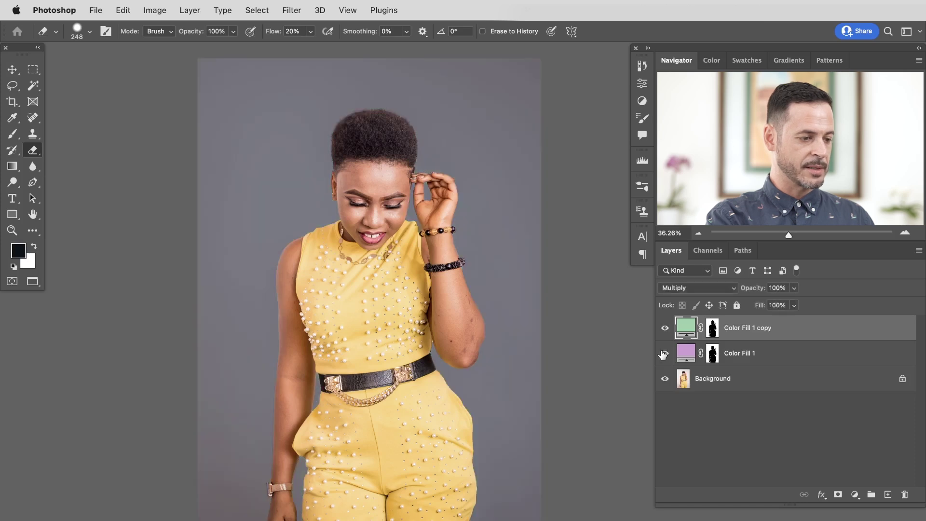
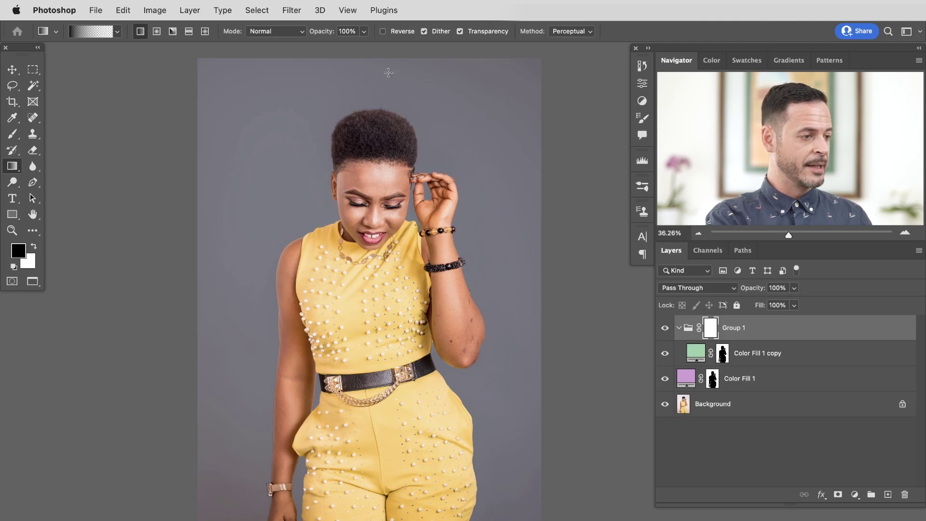
Drag a vertical black-to-white gradient on Group 1's mask so lilac fades to gray downward.
{"action": "left_click_drag", "start_coordinate": [368, 59], "coordinate": [371, 458]}
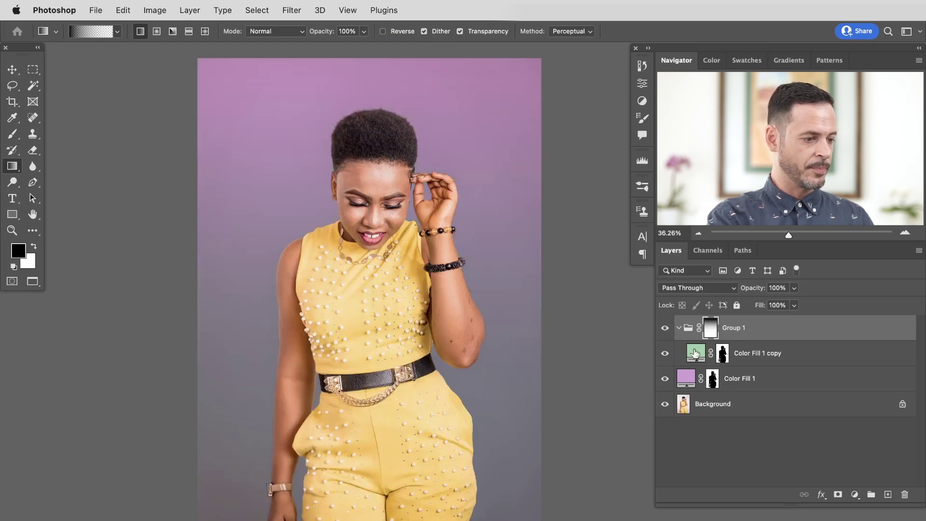
{"action": "left_click_drag", "start_coordinate": [494, 108], "coordinate": [507, 107]}
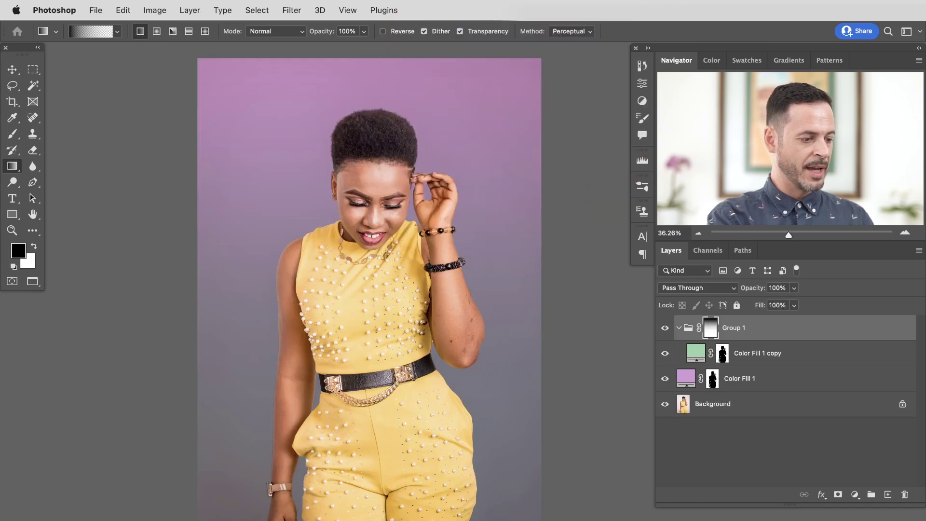
{"action": "double_click", "coordinate": [696, 349]}
Change Color Fill 1 copy from green to a richer pink and toggle it to compare.
{"action": "left_click_drag", "start_coordinate": [553, 409], "coordinate": [555, 350]}
{"action": "left_click_drag", "start_coordinate": [457, 368], "coordinate": [439, 379]}
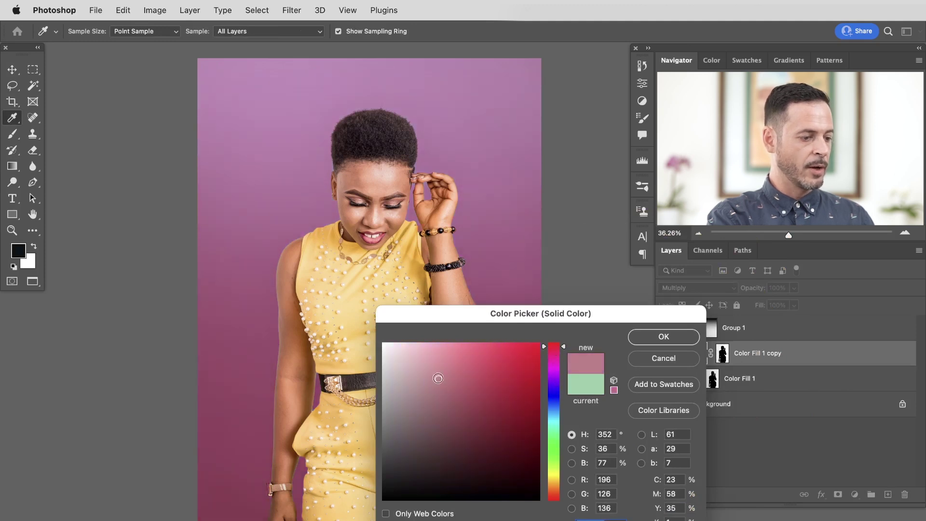
{"action": "left_click", "coordinate": [661, 338]}
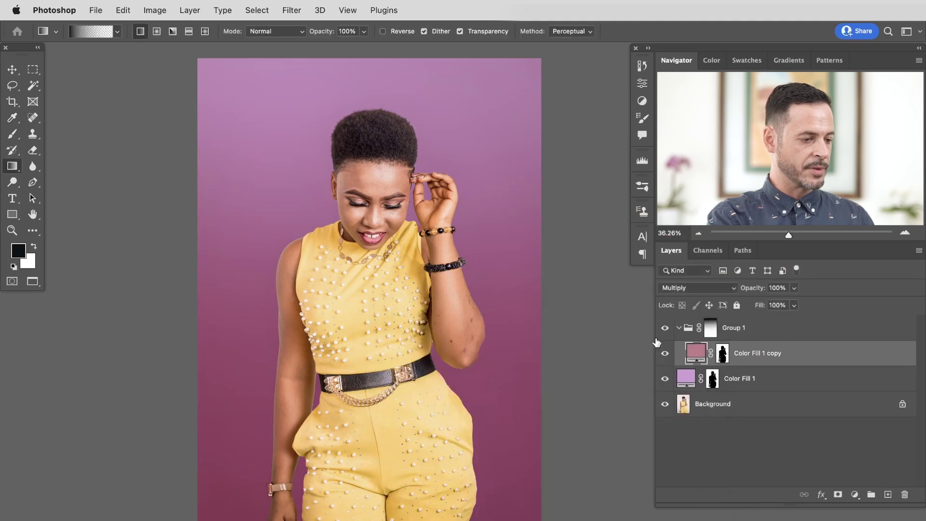
{"action": "left_click", "coordinate": [666, 354]}
{"action": "left_click", "coordinate": [665, 354]}
{"action": "left_click", "coordinate": [666, 354]}
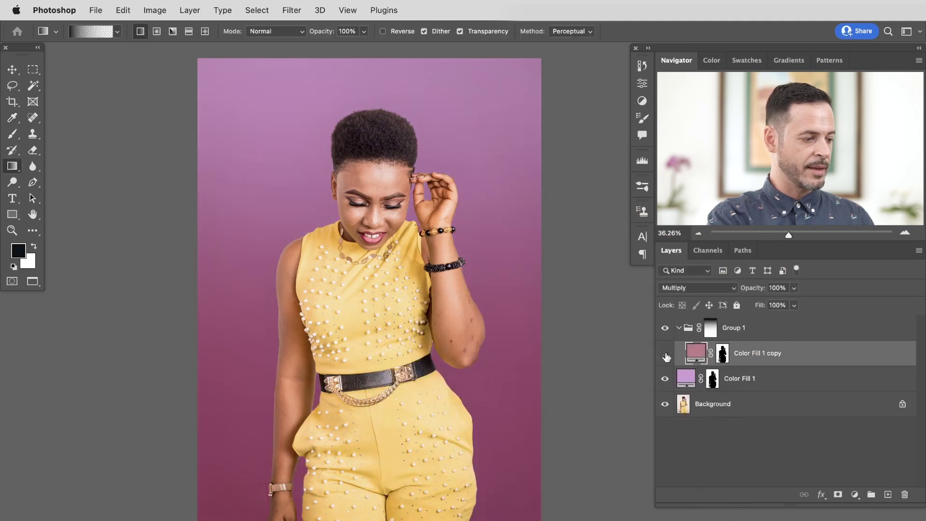
{"action": "left_click", "coordinate": [666, 355]}
Lighten the pink fill to a paler shade, RGB 232/176/184.
{"action": "double_click", "coordinate": [698, 356]}
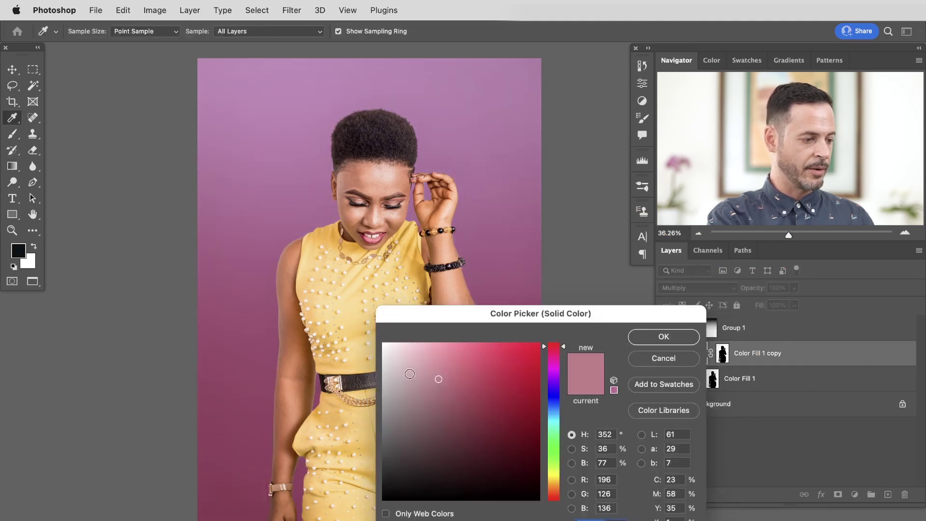
{"action": "left_click_drag", "start_coordinate": [413, 377], "coordinate": [420, 356]}
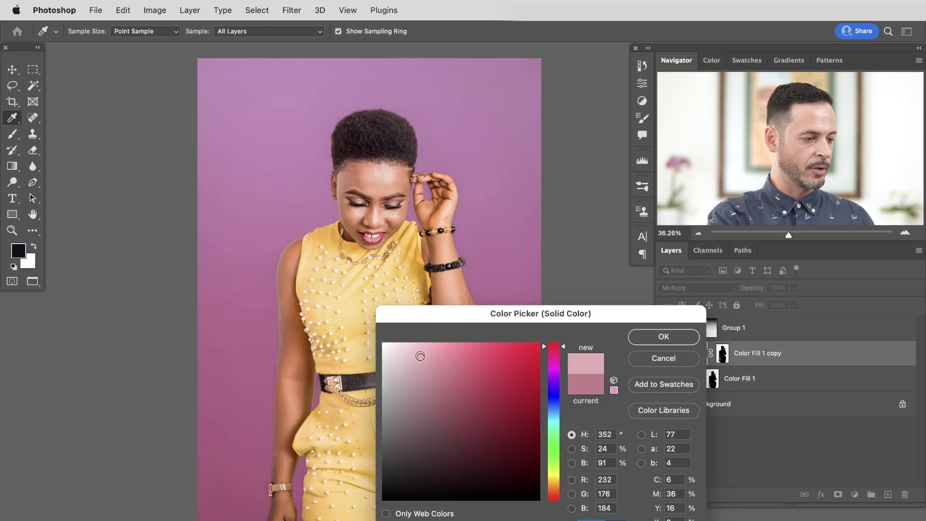
{"action": "left_click", "coordinate": [650, 340]}
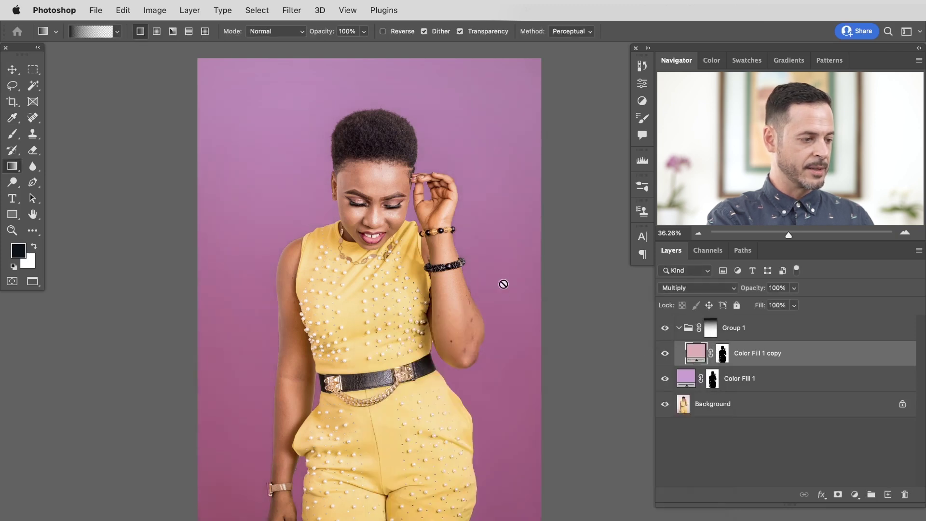
Switch the pink fill's blend mode from Multiply to Lighten and toggle its visibility to compare.
{"action": "left_click", "coordinate": [695, 288]}
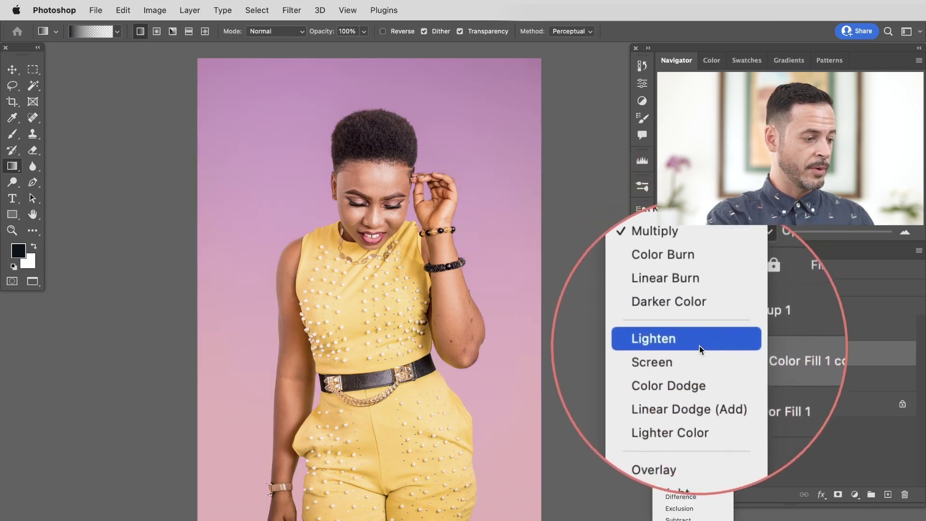
{"action": "left_click", "coordinate": [699, 346]}
{"action": "left_click", "coordinate": [663, 356]}
{"action": "left_click", "coordinate": [663, 355]}
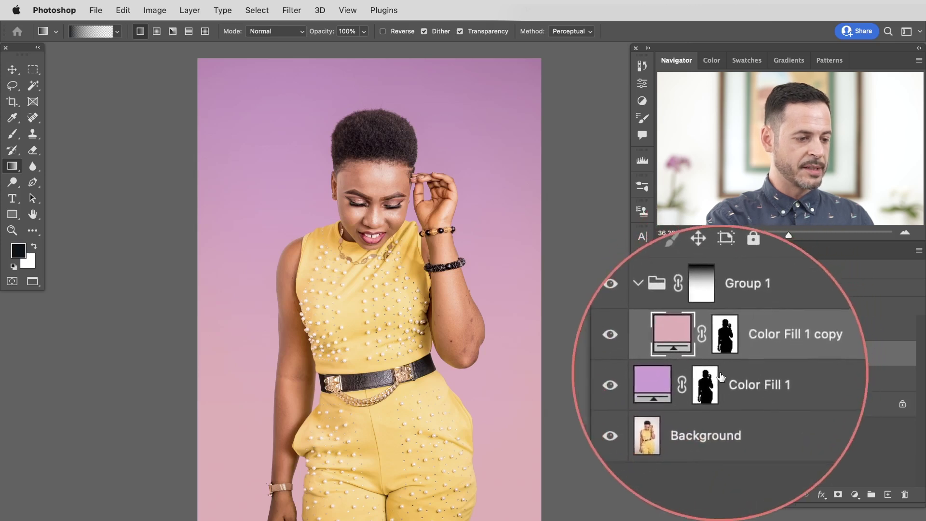
{"action": "left_click", "coordinate": [758, 332]}
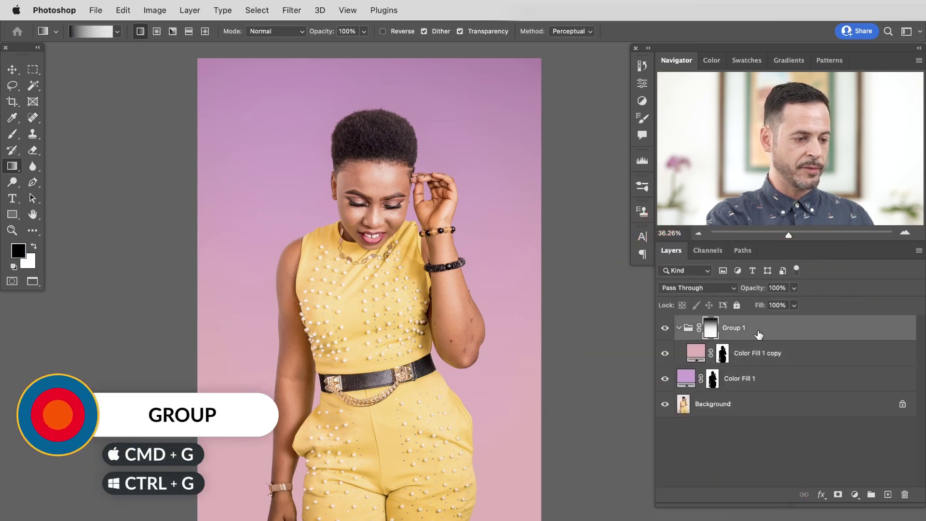
Group Group 1 and both colour fills with Cmd+G, name the group 'Color', and compare its visibility.
{"action": "left_click", "coordinate": [759, 381], "text": "shift"}
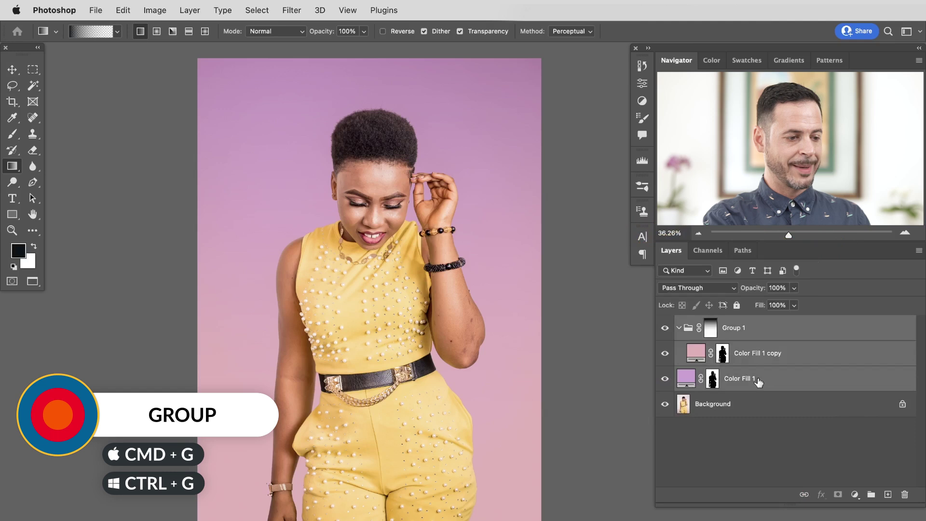
{"action": "key", "text": "super+g"}
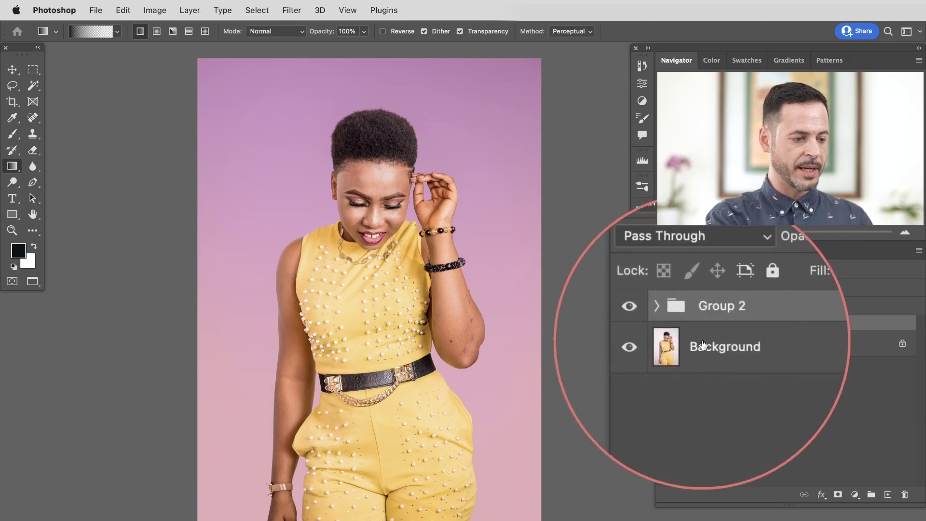
{"action": "double_click", "coordinate": [708, 323]}
{"action": "type", "text": "Color"}
{"action": "key", "text": "Return"}
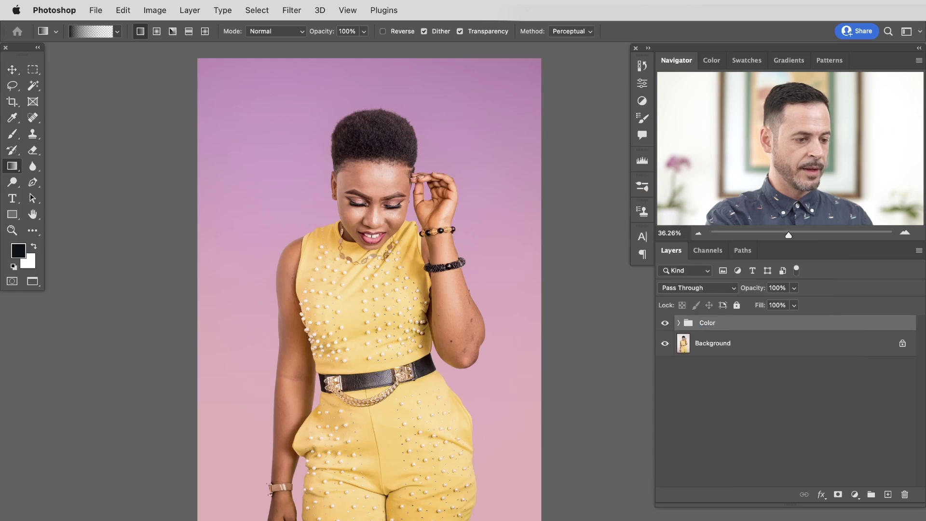
{"action": "left_click", "coordinate": [665, 323]}
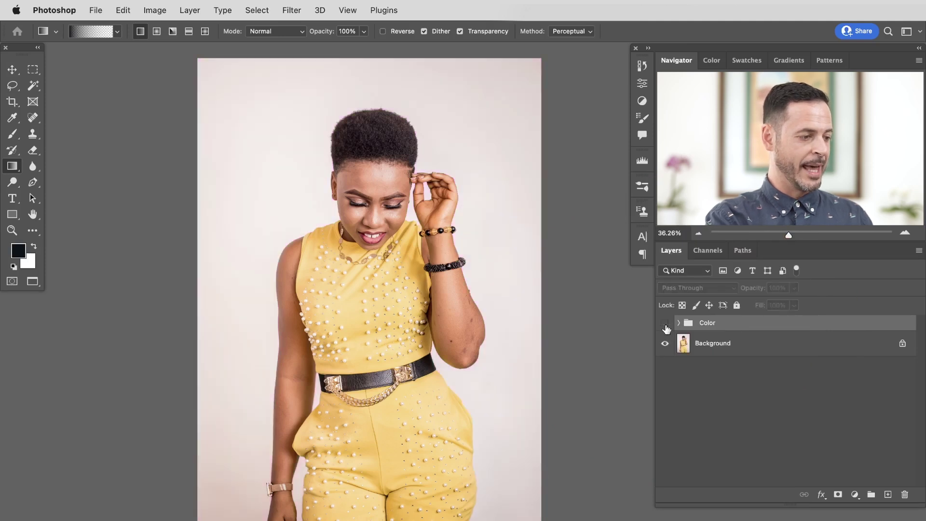
{"action": "left_click", "coordinate": [665, 323]}
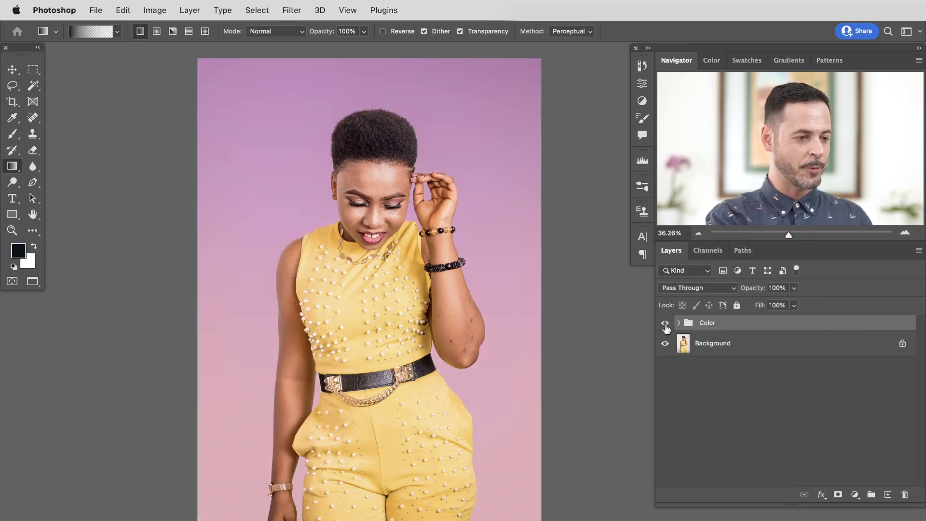